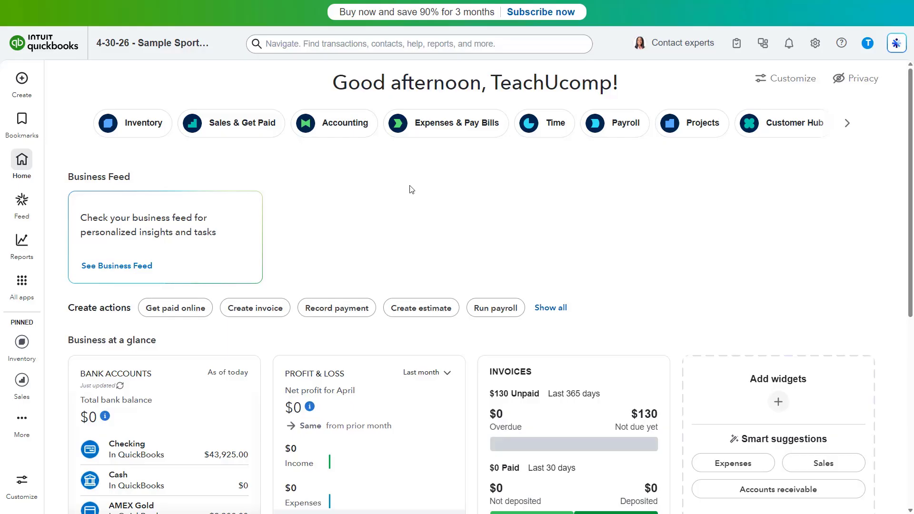
Check the fiscal year settings in the company's advanced account settings and close the settings.
click(816, 44)
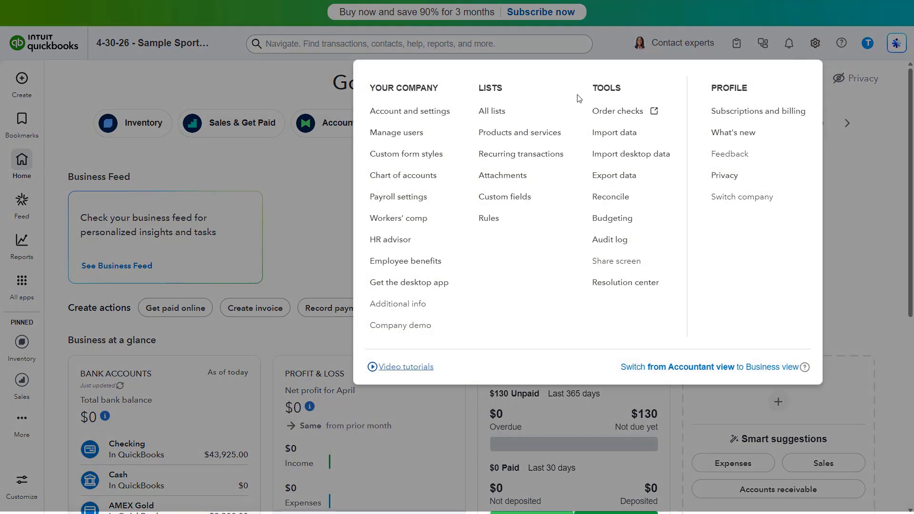
click(443, 113)
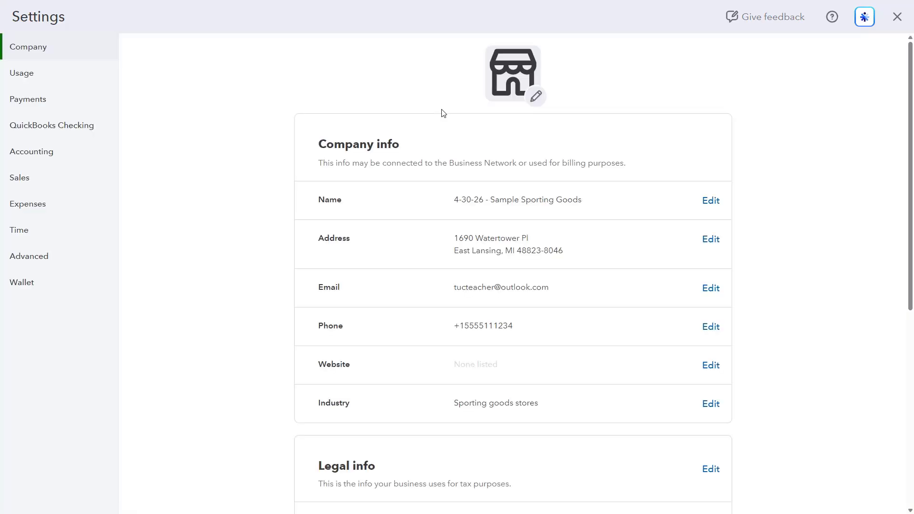
click(68, 260)
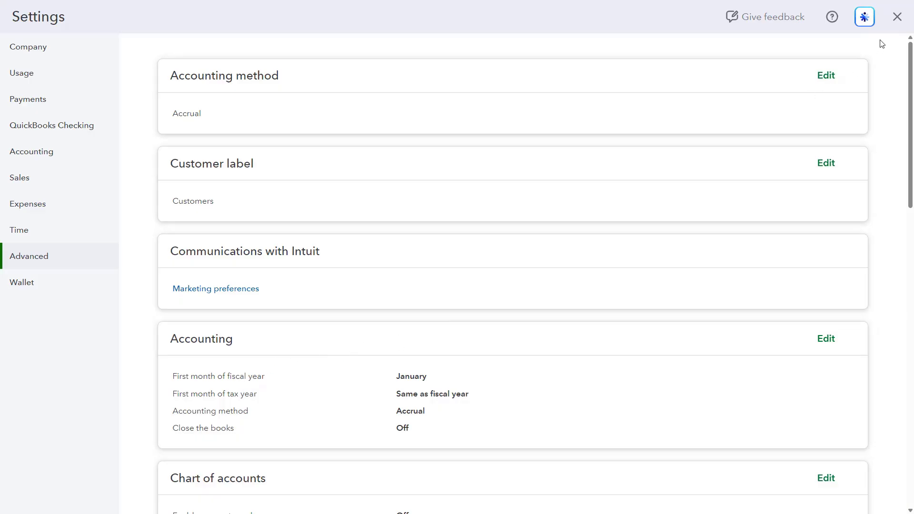
click(894, 22)
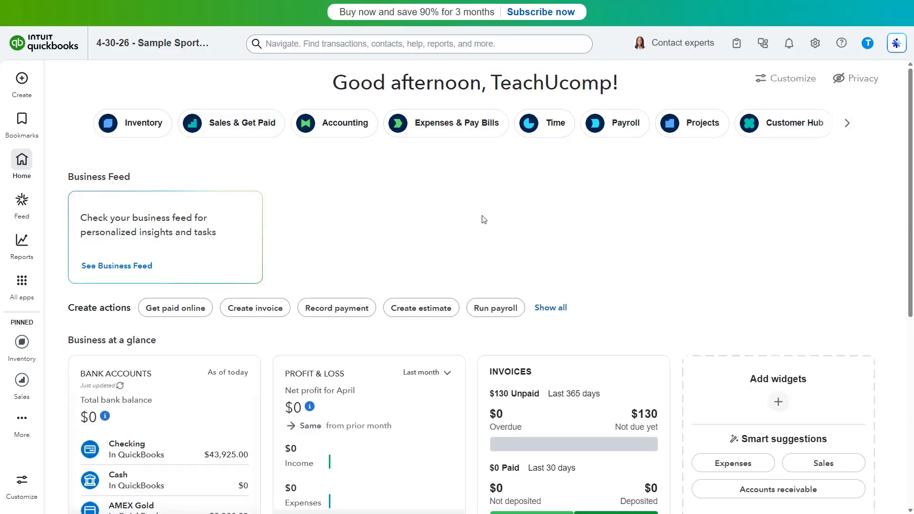
Start a new budget from the company's budgeting tool, keeping the Profit and loss type and the FY 2026 period.
click(815, 44)
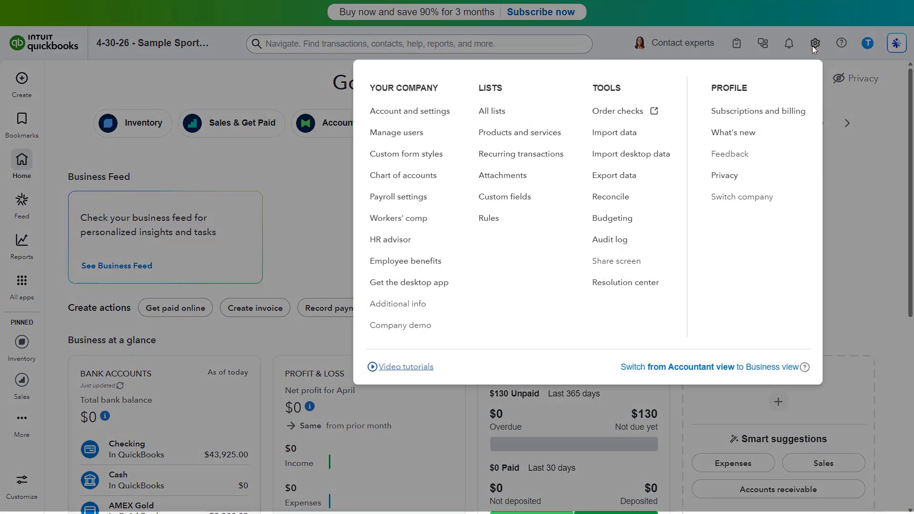
click(624, 219)
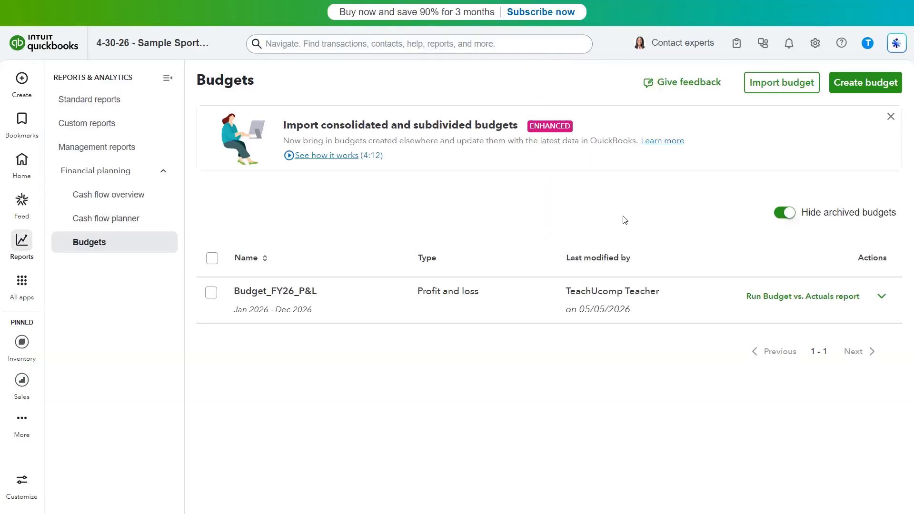
click(847, 84)
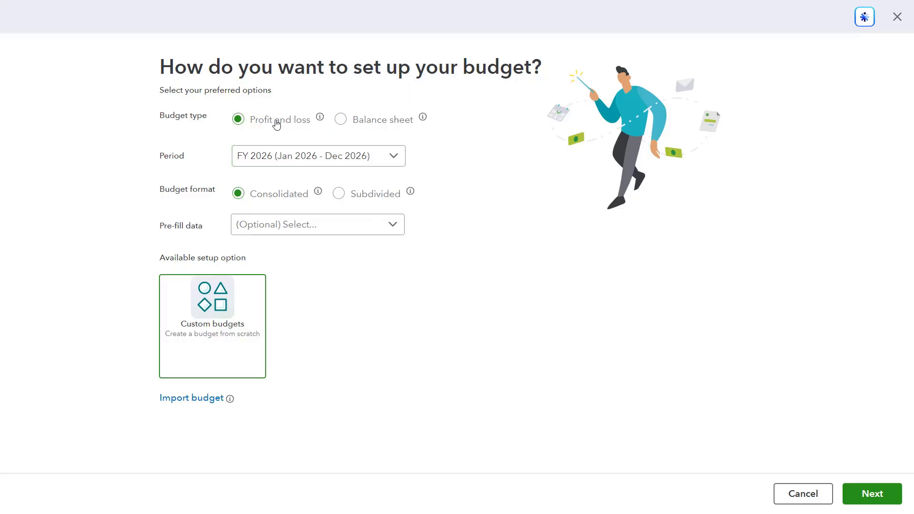
click(400, 163)
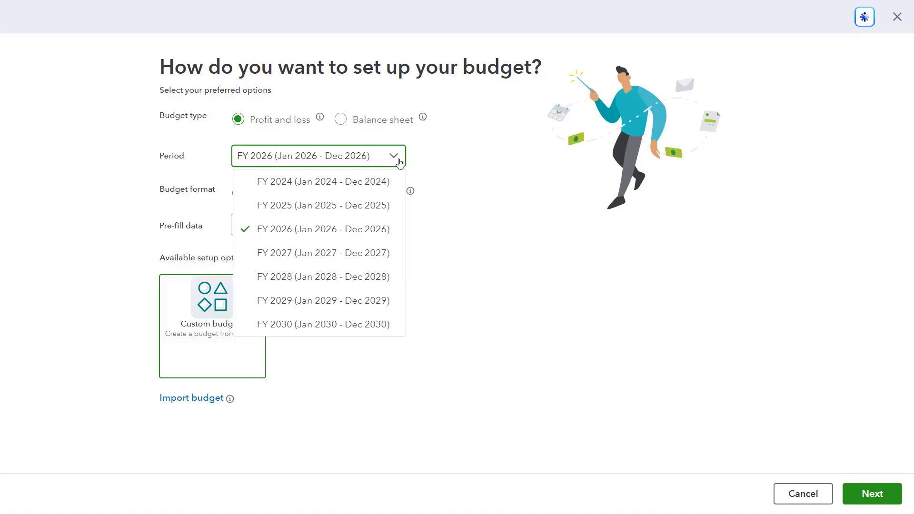
click(399, 163)
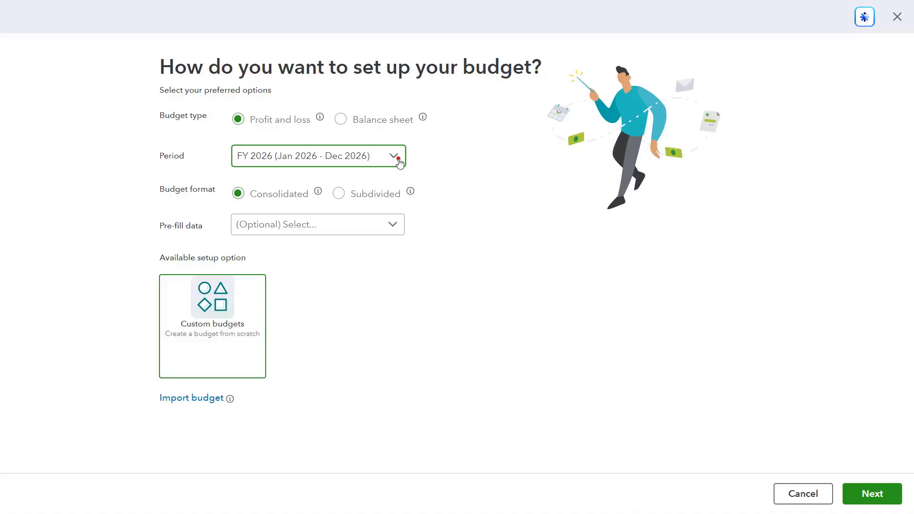
Try the Balance sheet budget type, view its default view choices, and return to Profit and loss.
click(339, 120)
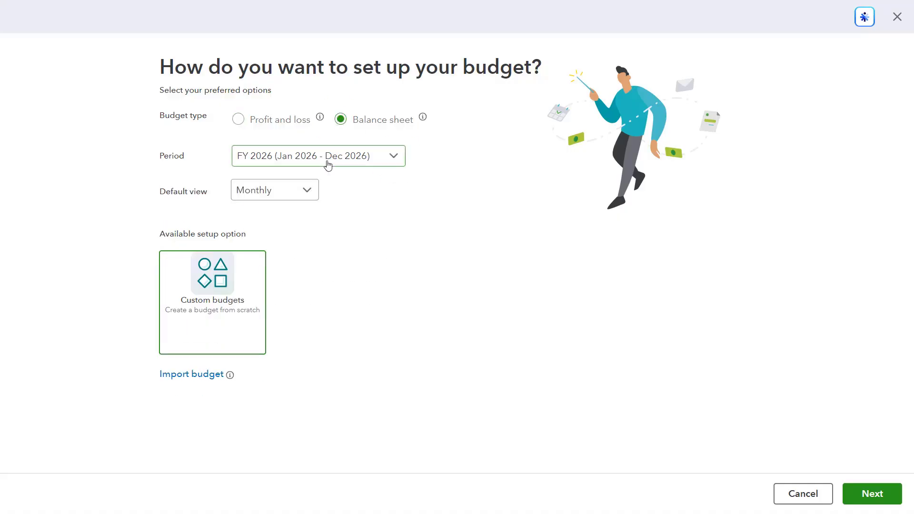
click(313, 192)
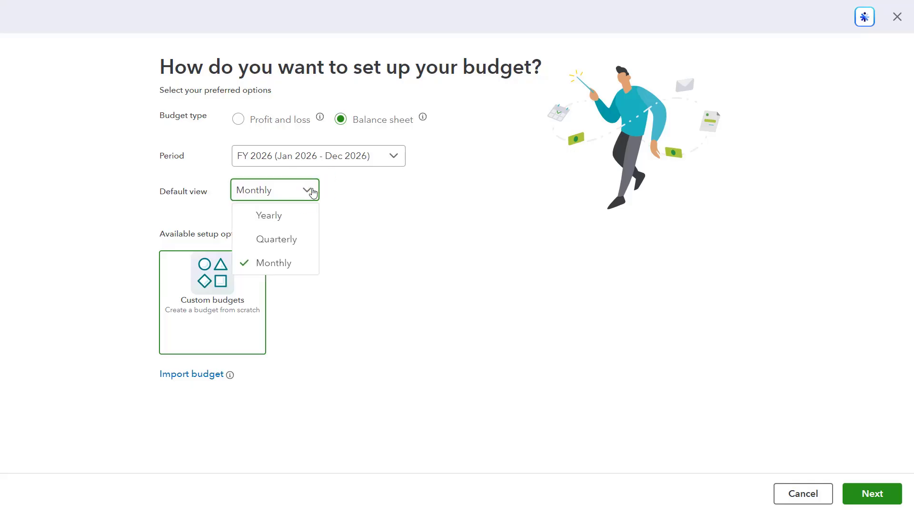
click(313, 192)
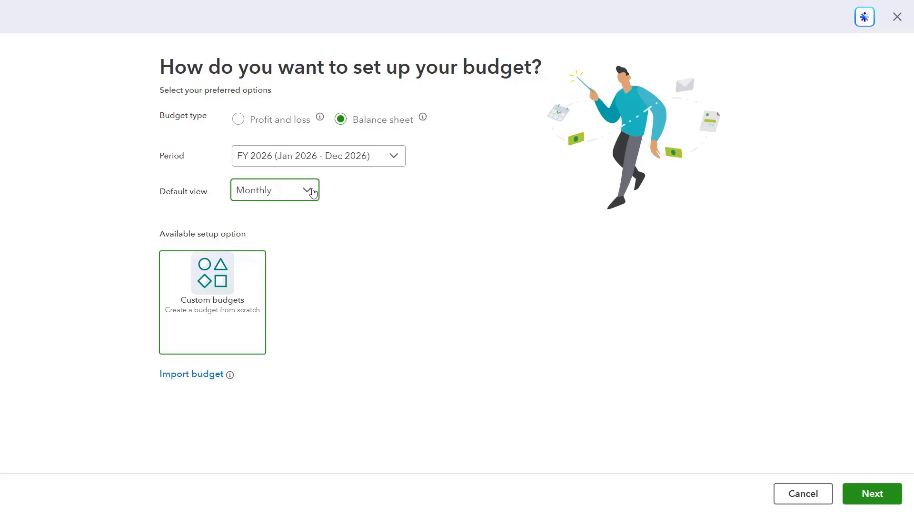
click(285, 122)
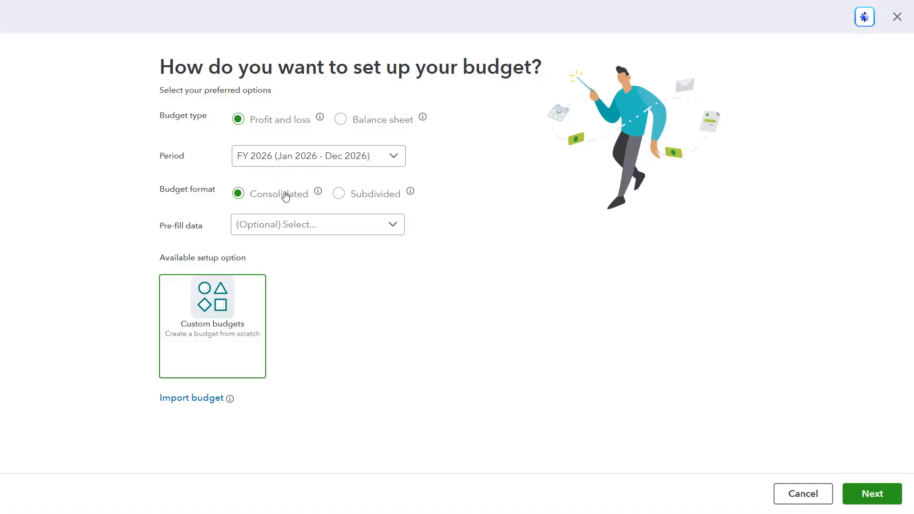
Try the Subdivided budget format, view its subdivide by and subdivide for choices, and return to Consolidated.
click(338, 194)
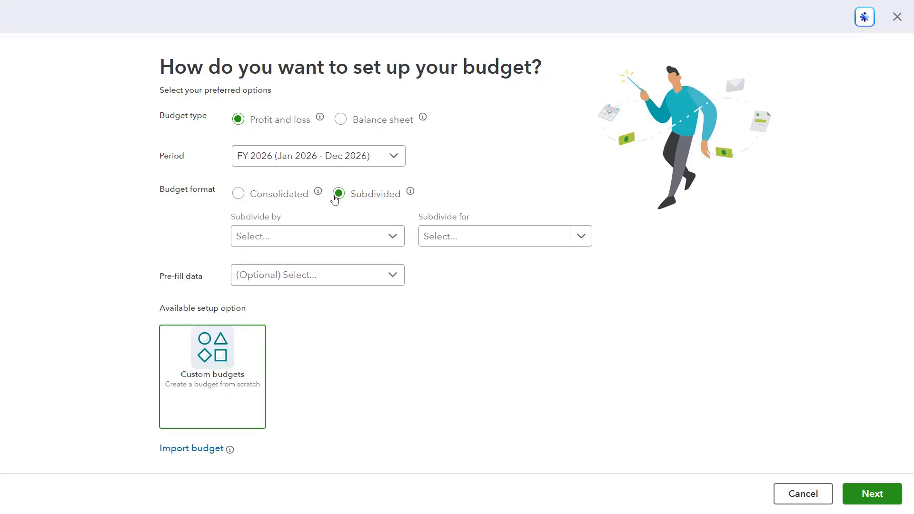
click(383, 237)
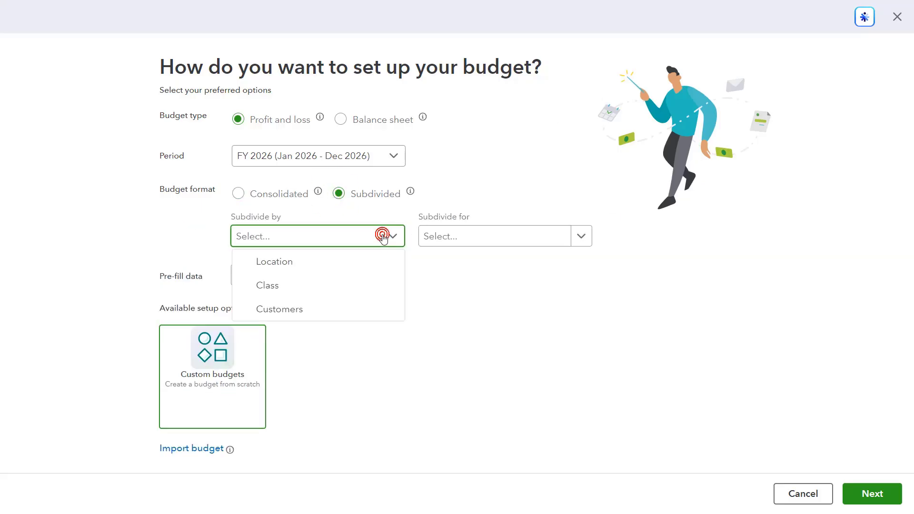
click(381, 236)
click(581, 238)
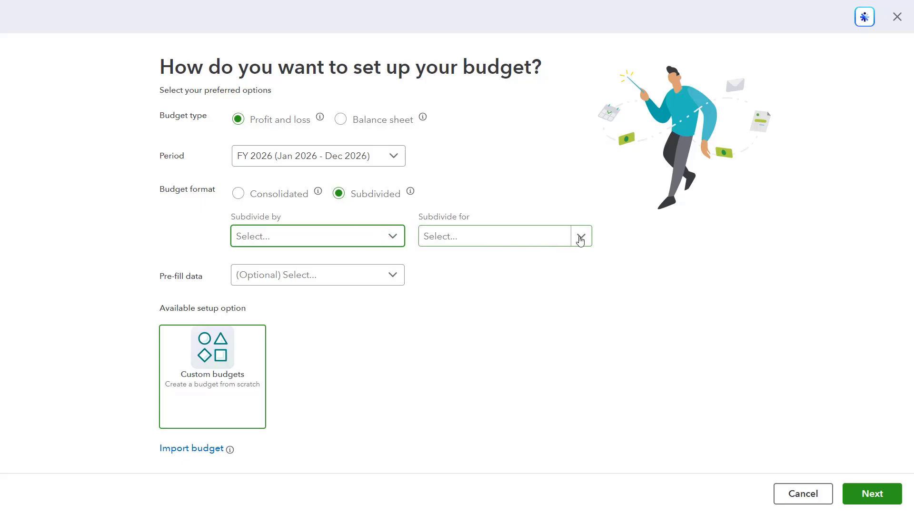
click(580, 241)
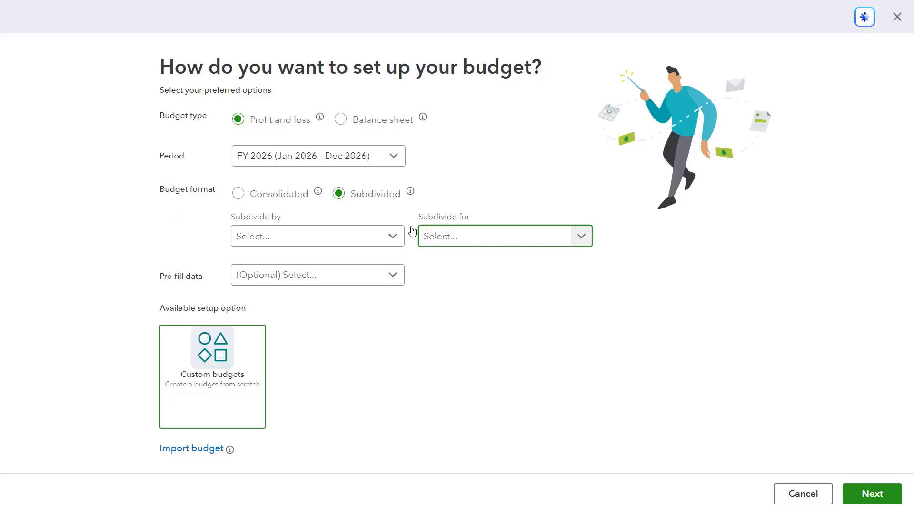
click(293, 197)
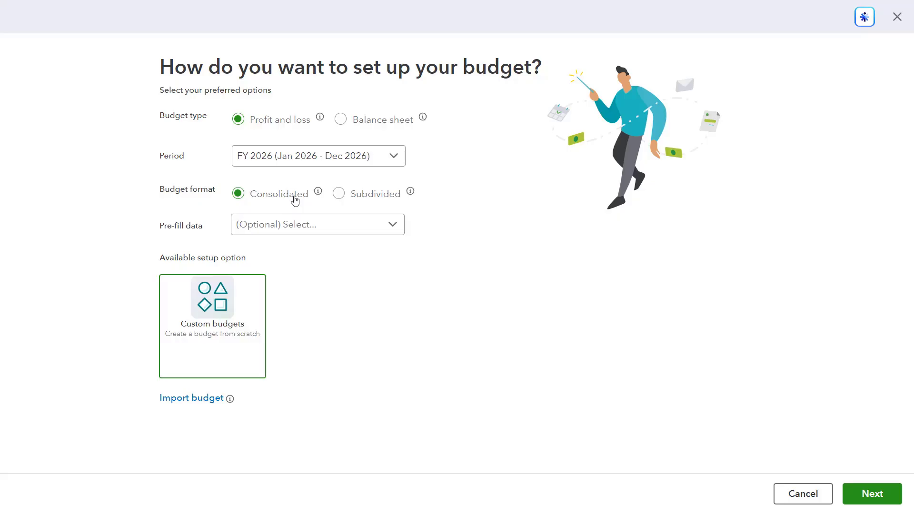
Check the pre-fill data choices, leave pre-fill empty, and continue to the budget entry grid.
click(363, 228)
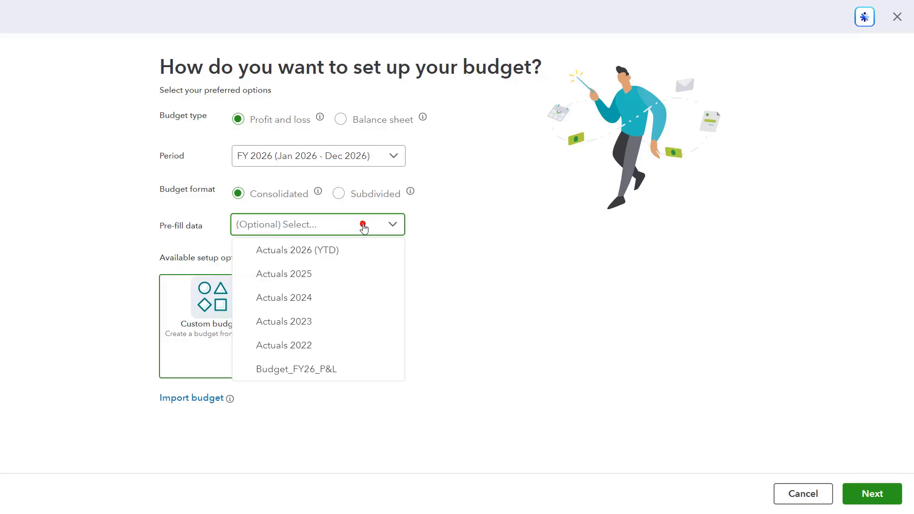
click(364, 228)
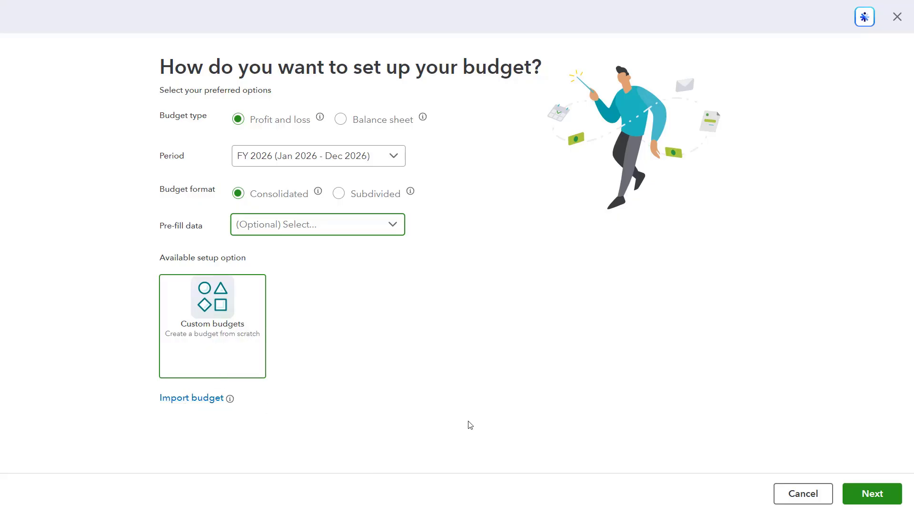
click(848, 495)
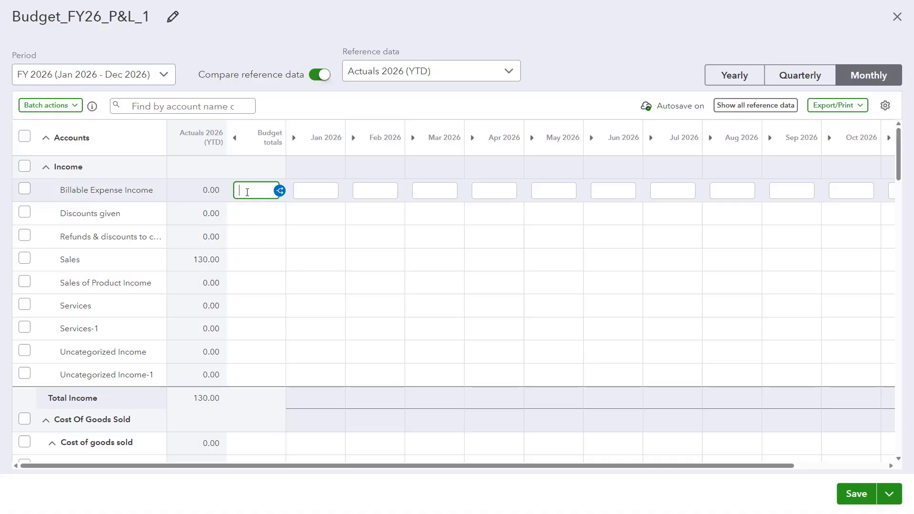
Set the Billable Expense Income budget total to 24000 and split it evenly across the months.
click(247, 192)
text(24000)
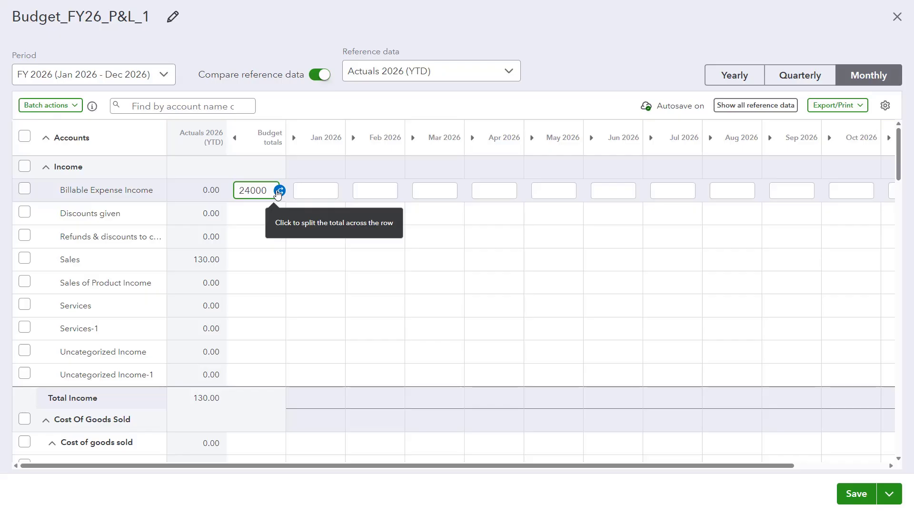
click(279, 191)
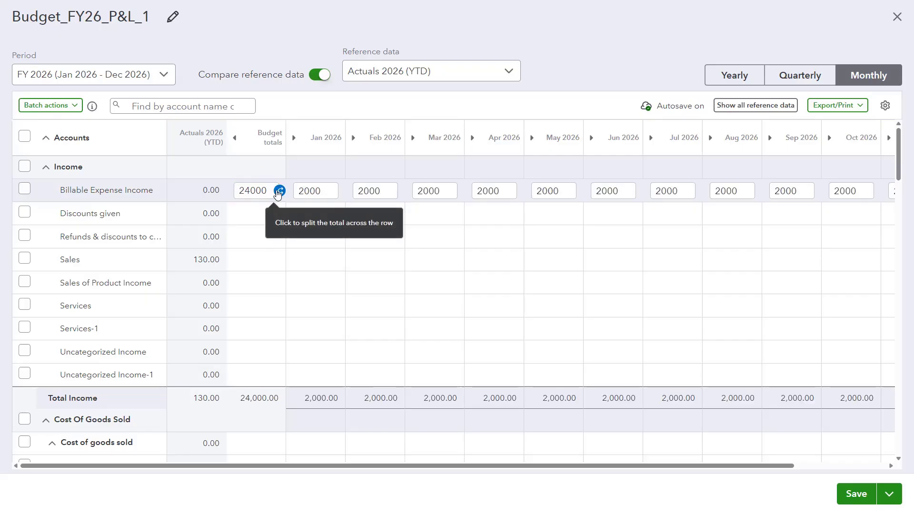
Set the Discounts given budget for Jan 2026 to 100 and copy it across the remaining months.
click(316, 219)
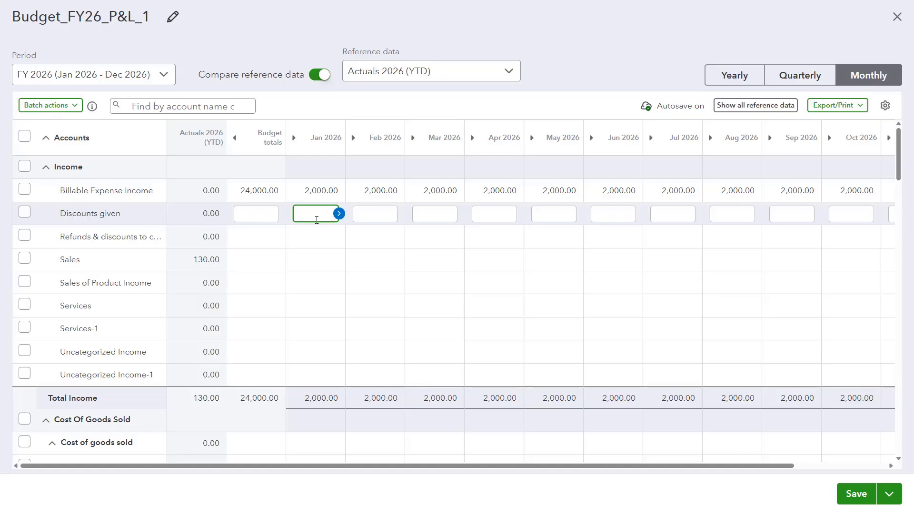
text(100)
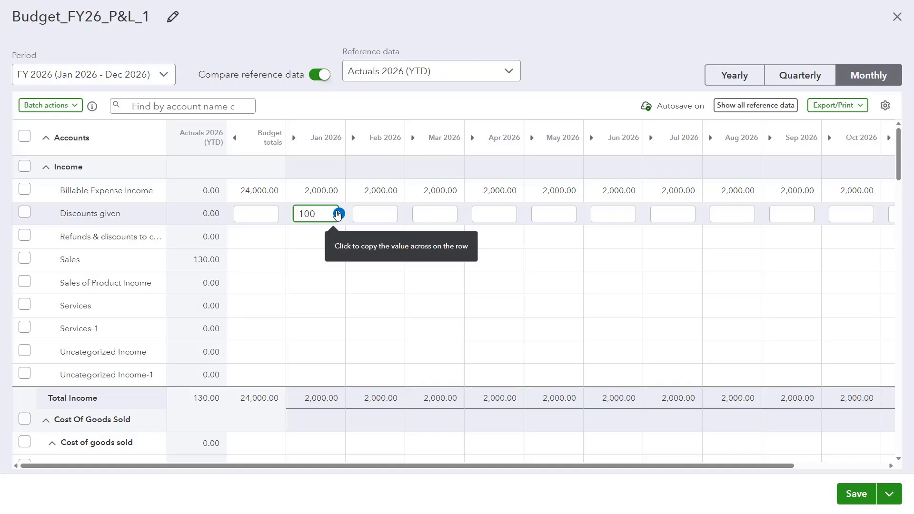
click(338, 214)
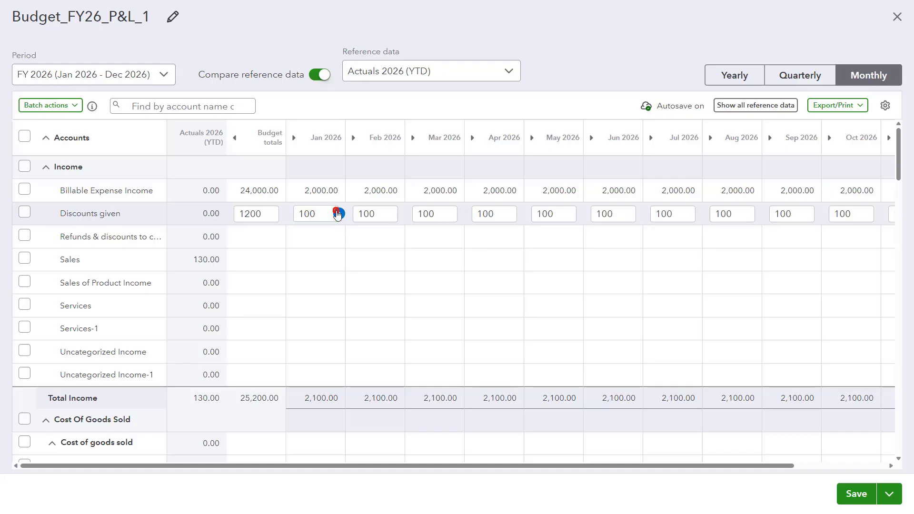
Set the Sales budget total to 240000 and split it evenly across the months.
click(252, 261)
text(2)
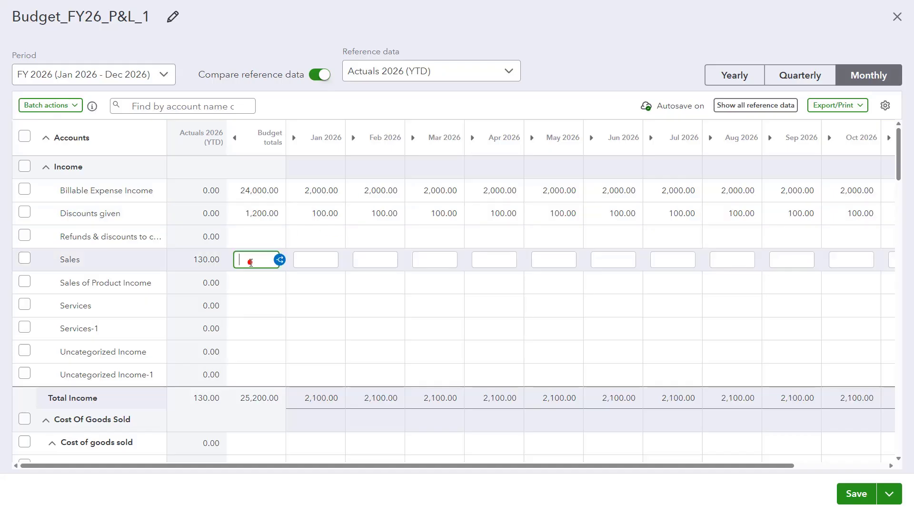
text(40000)
click(281, 261)
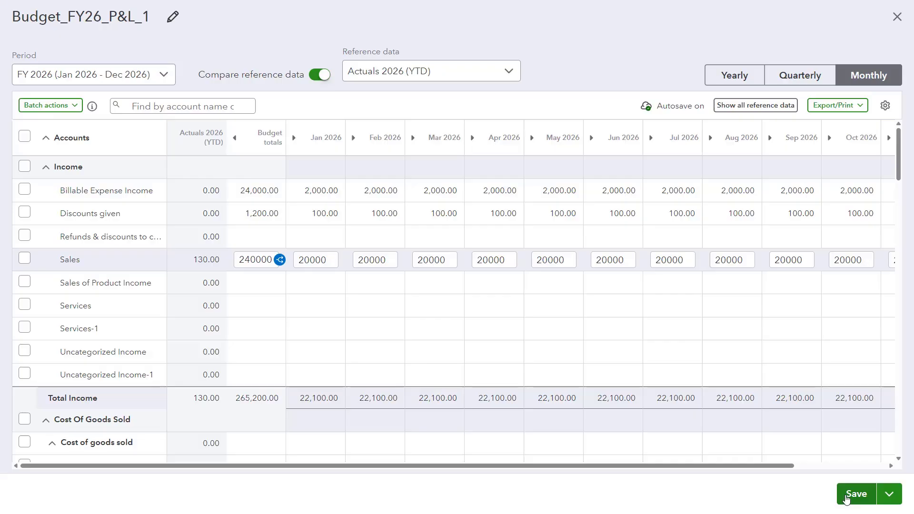
Save the budget and close it to return to the budgets list.
click(847, 496)
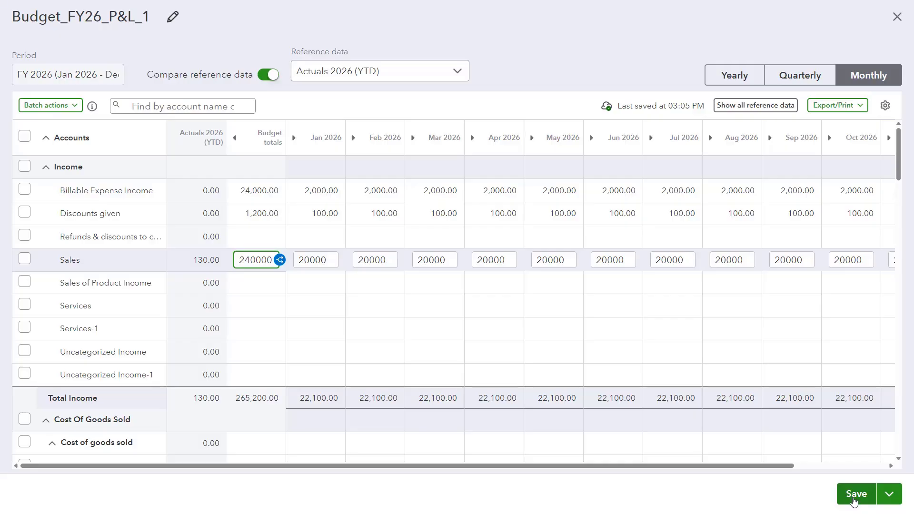
click(888, 496)
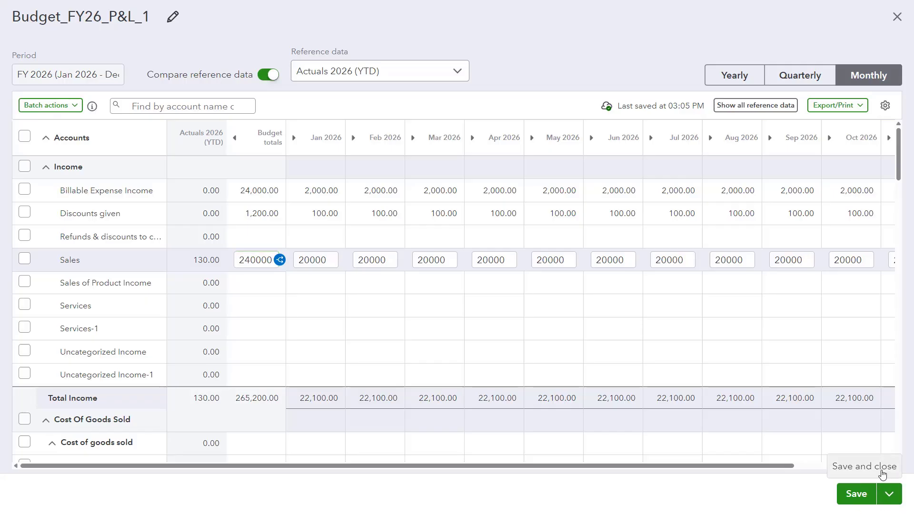
click(865, 467)
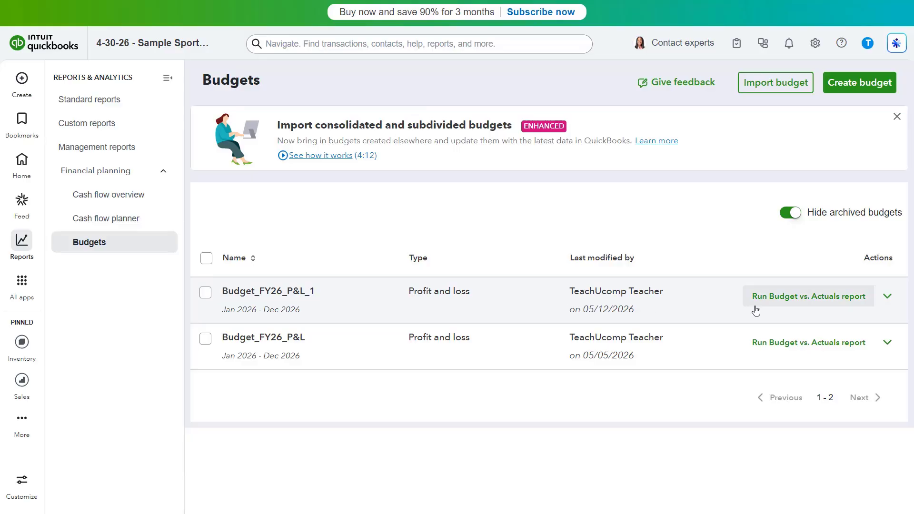
Open Budget_FY26_P&L_1 for viewing and editing, review its amounts, and close it.
click(888, 297)
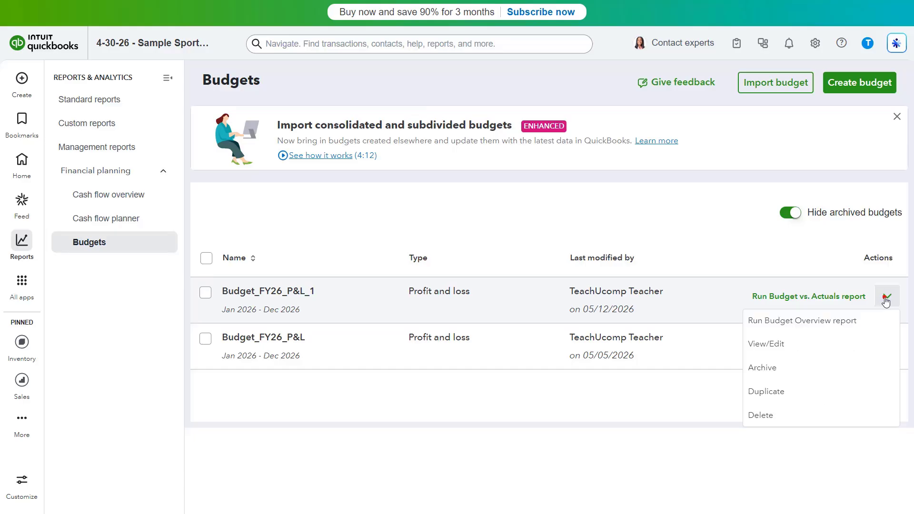
click(853, 342)
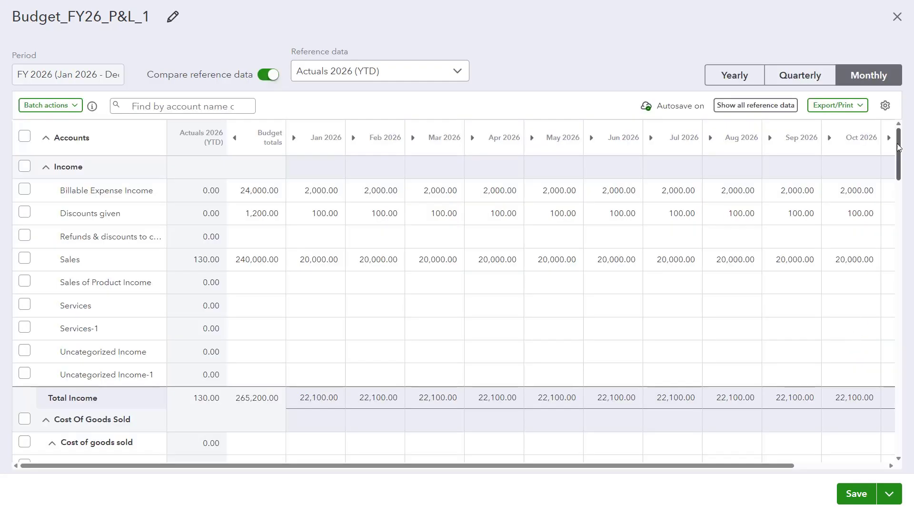
click(898, 17)
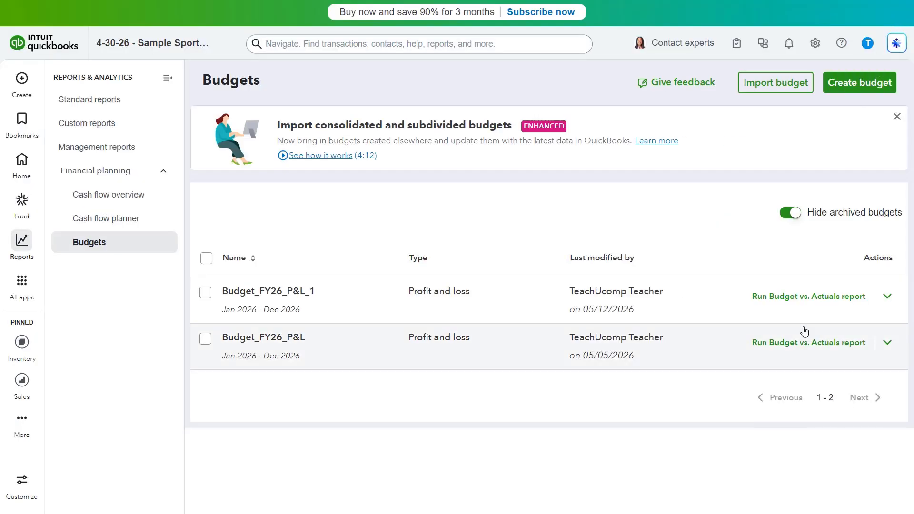
Delete the Budget_FY26_P&L budget from the budgets list and confirm the deletion.
click(886, 343)
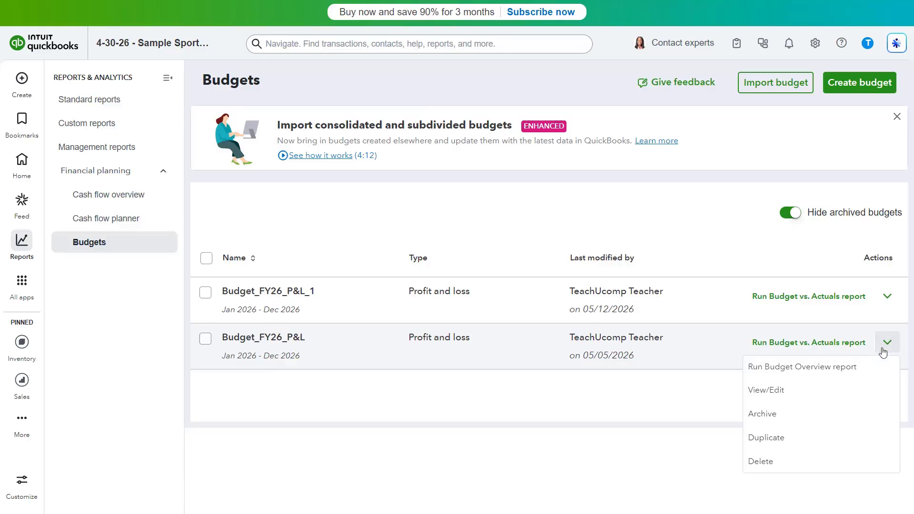
click(783, 462)
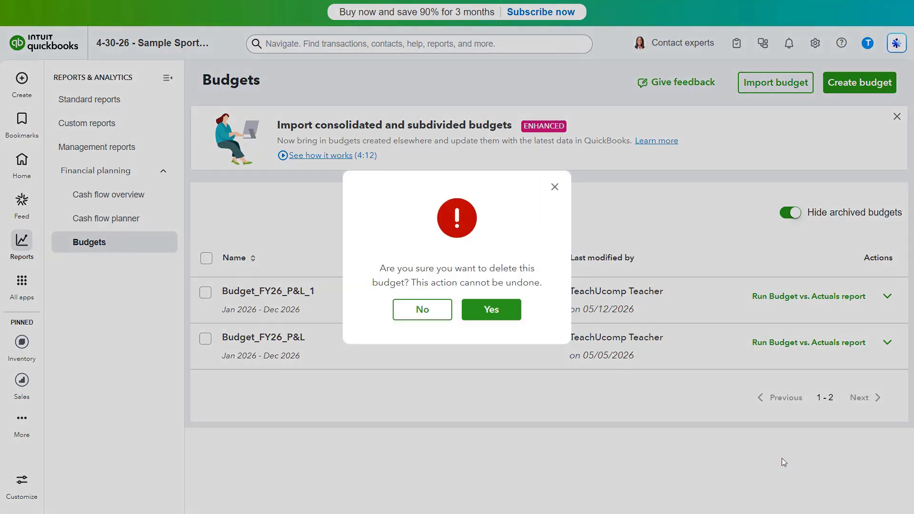
click(478, 313)
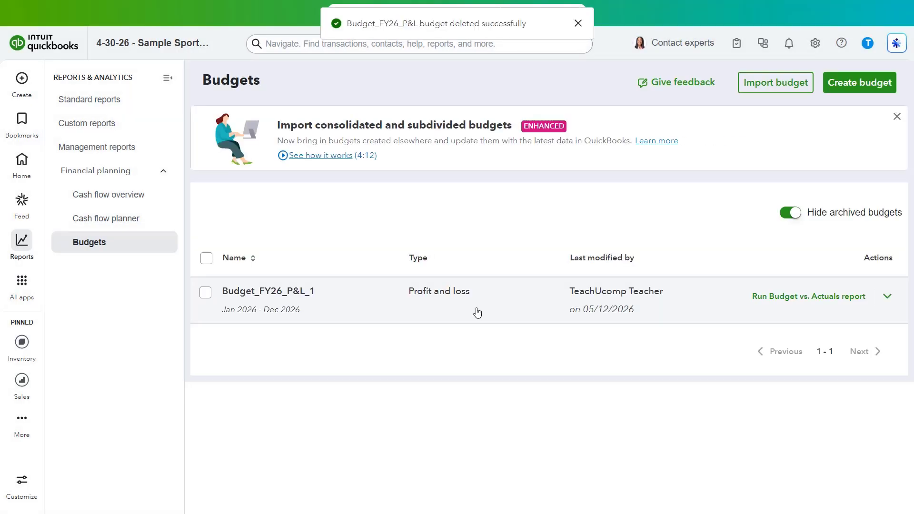
Duplicate Budget_FY26_P&L_1 for the period FY 2027 (Jan 2027 - Dec 2027).
click(887, 298)
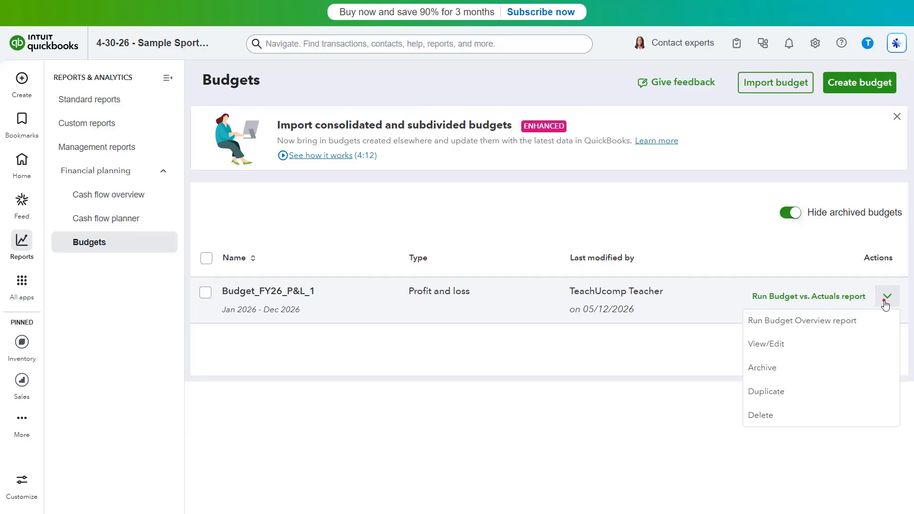
click(797, 392)
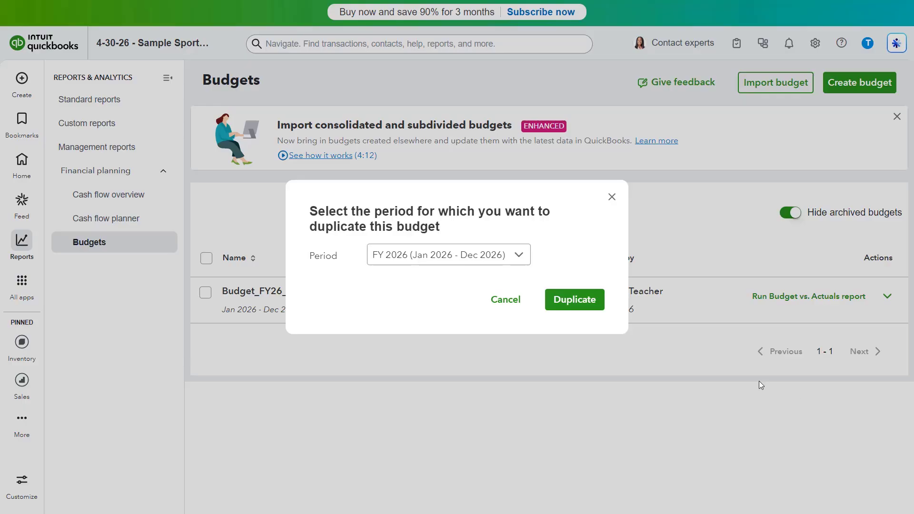
click(521, 257)
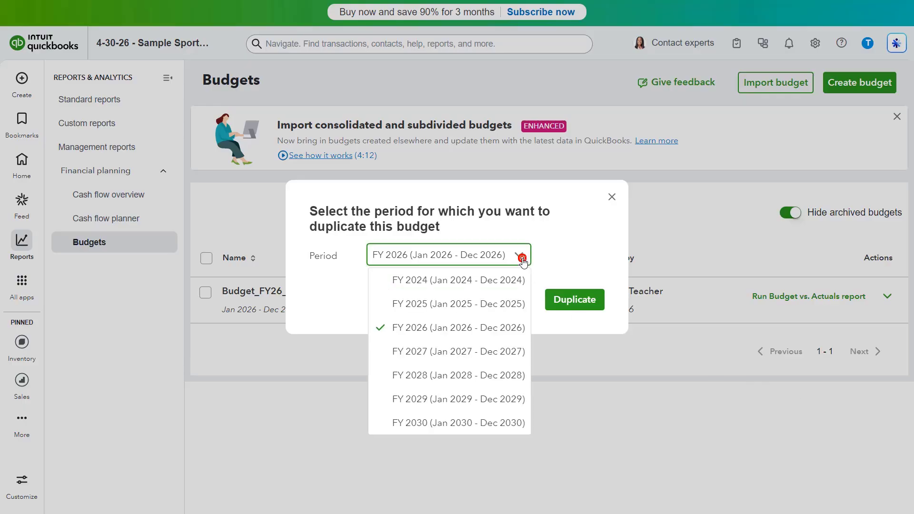
click(490, 341)
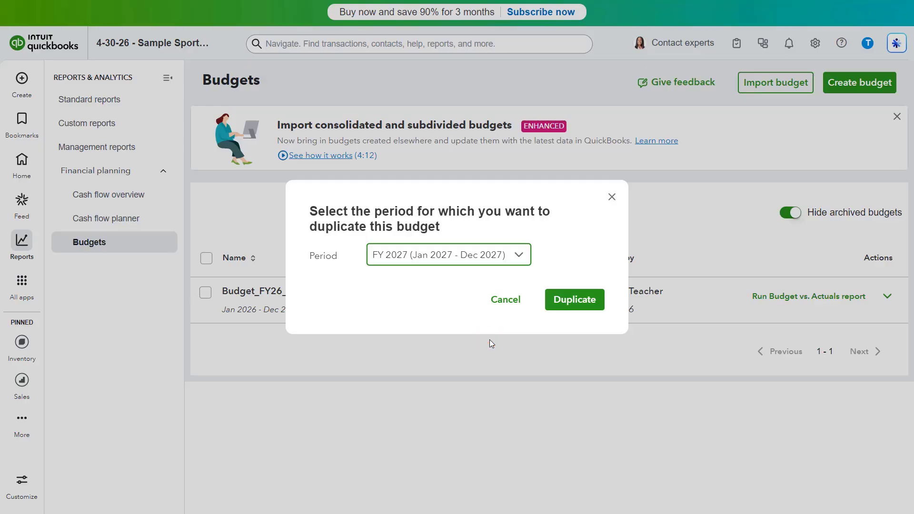
click(580, 303)
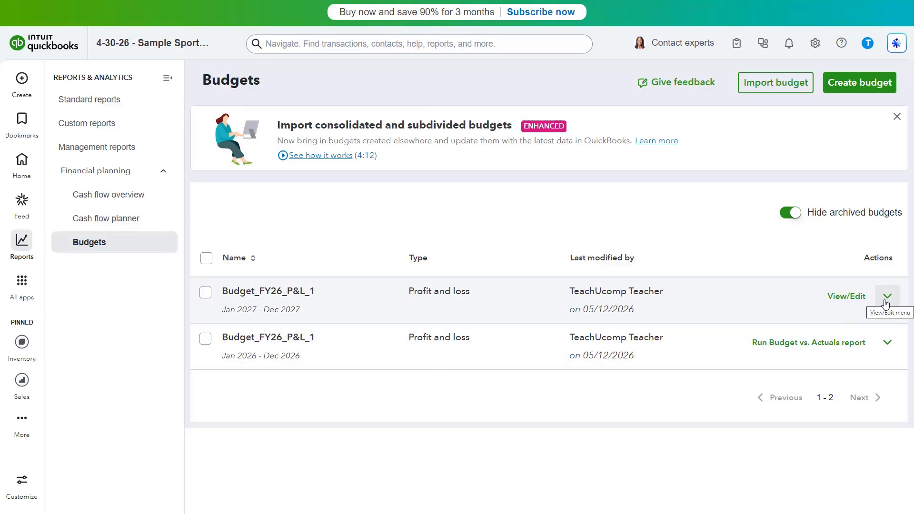
Archive the Jan 2027 - Dec 2027 copy of Budget_FY26_P&L_1 and show archived budgets in the list.
click(887, 297)
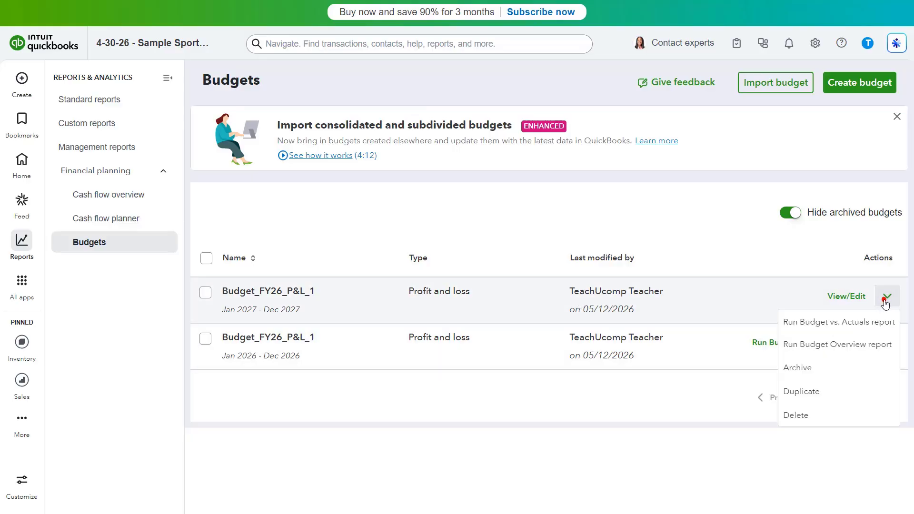
click(850, 369)
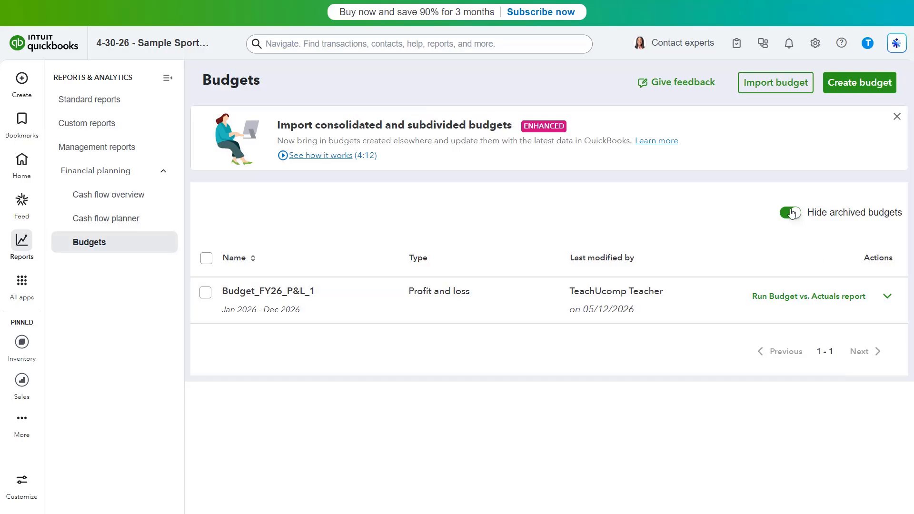
click(792, 212)
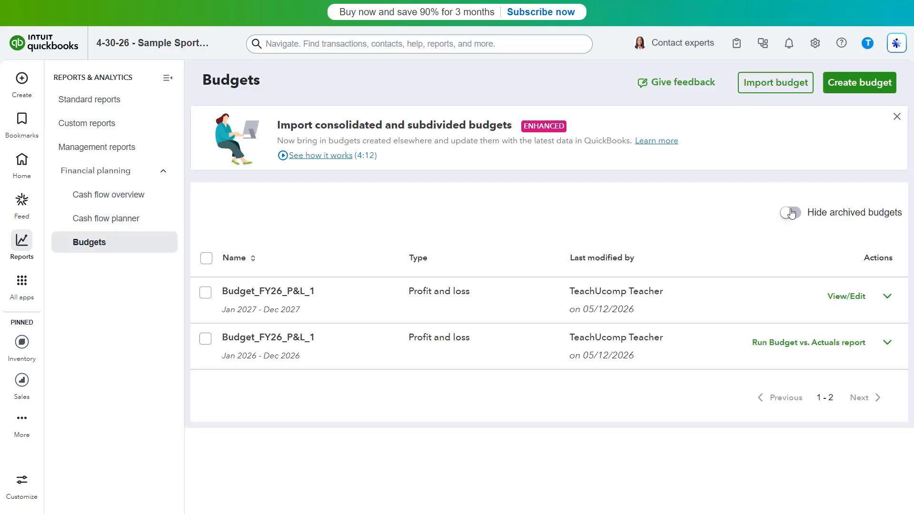
Unarchive the Jan 2027 - Dec 2027 copy of Budget_FY26_P&L_1 and set the list to hide archived budgets.
click(888, 296)
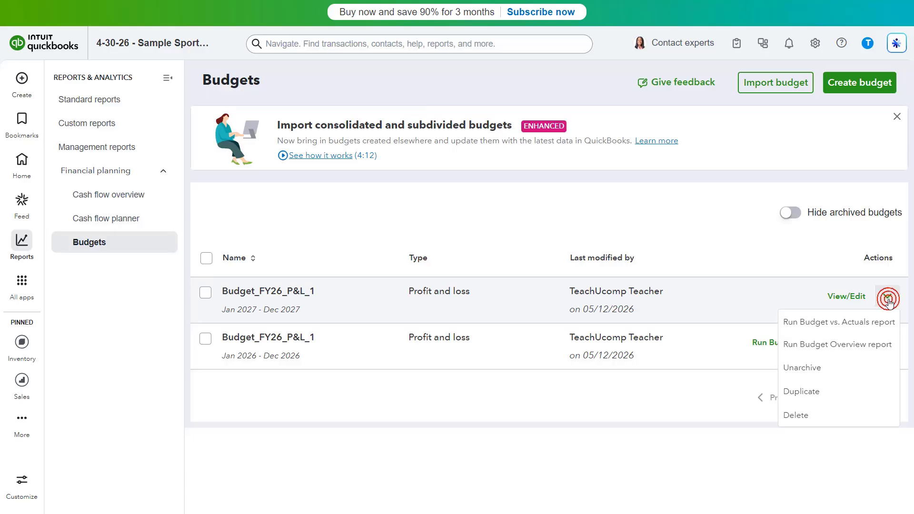
click(854, 366)
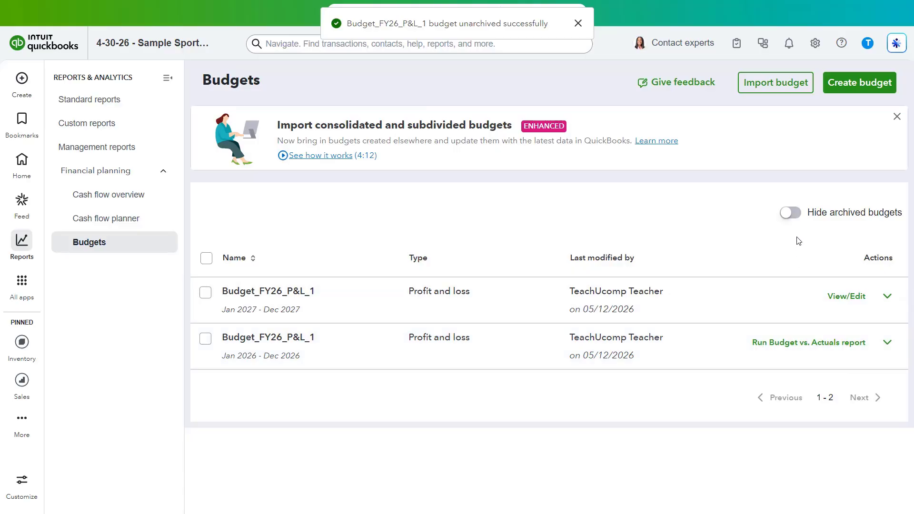
click(791, 214)
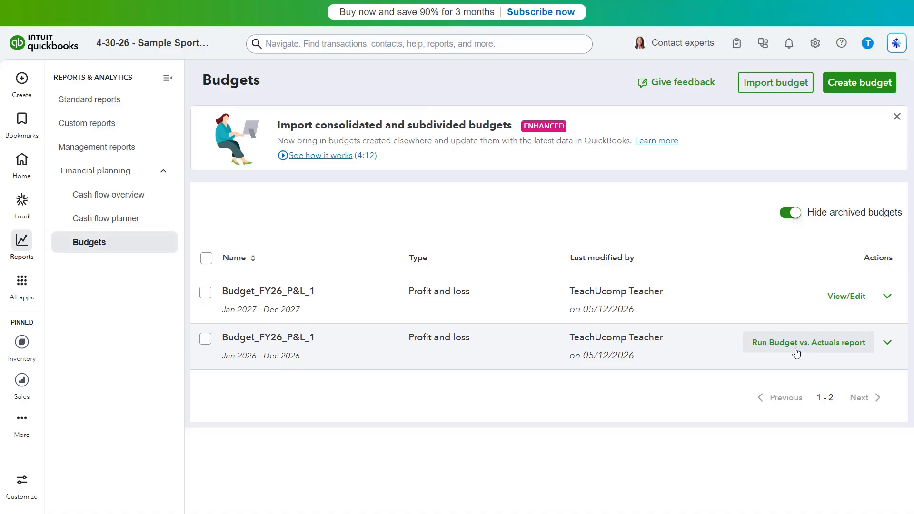
Run the Budget Overview report for the Jan 2026 - Dec 2026 Budget_FY26_P&L_1 budget.
click(885, 344)
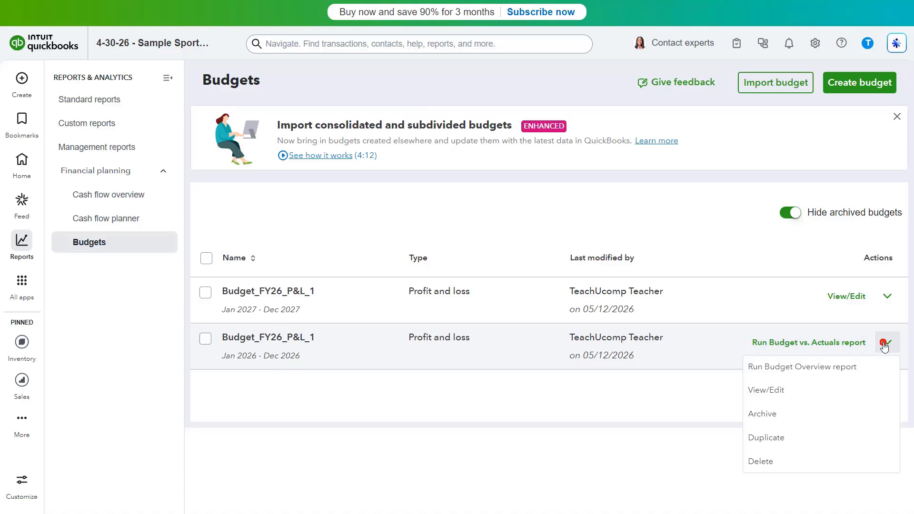
click(856, 368)
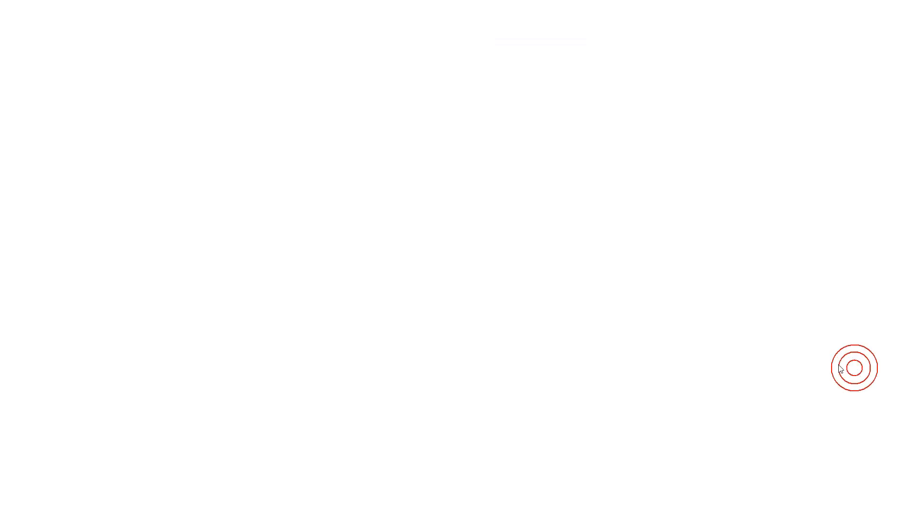